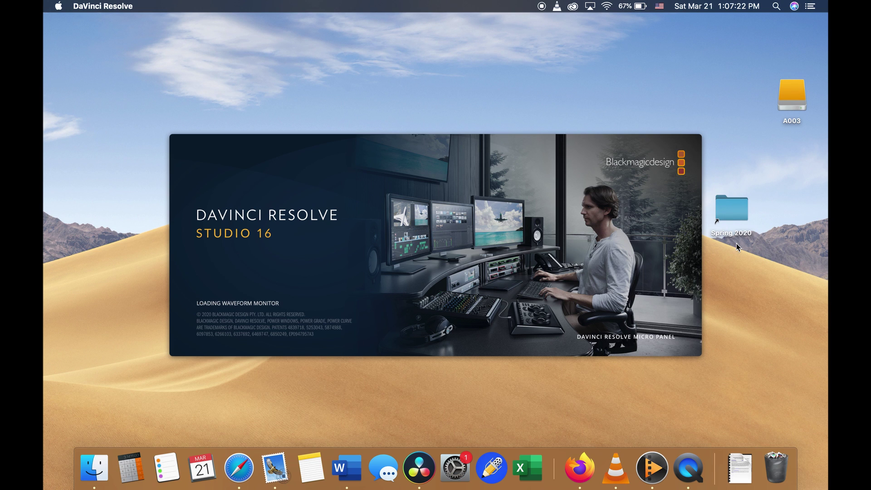
{"action": "left_click_drag", "start_coordinate": [730, 216], "coordinate": [807, 212]}
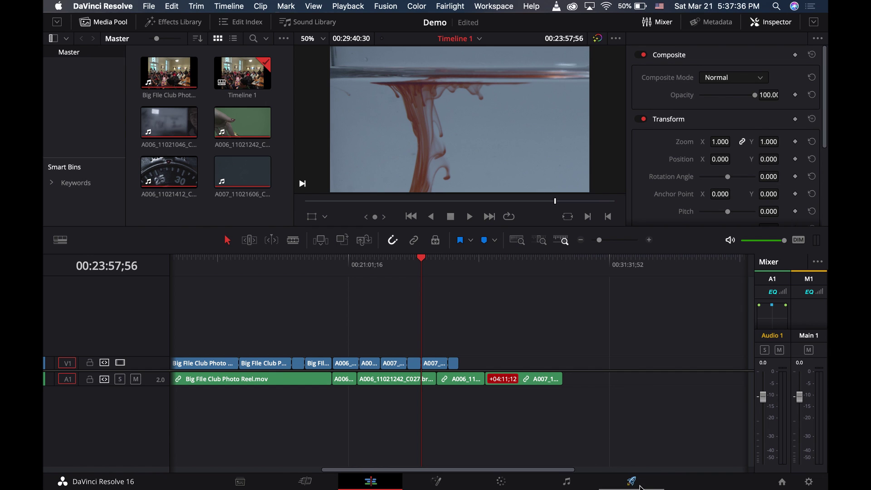
Open the Deliver page for Timeline 1 and select clip 09.
{"action": "left_click", "coordinate": [637, 485]}
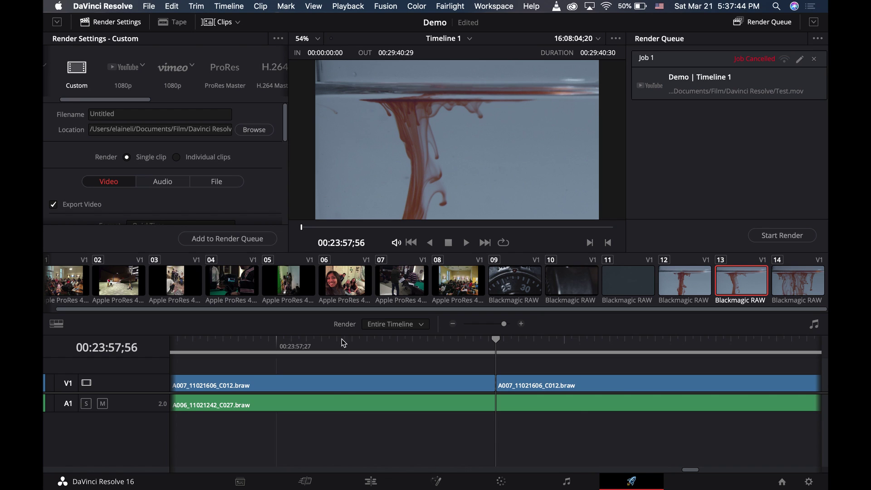
{"action": "scroll", "coordinate": [312, 387], "scroll_direction": "left", "scroll_amount": 5}
{"action": "left_click", "coordinate": [514, 288]}
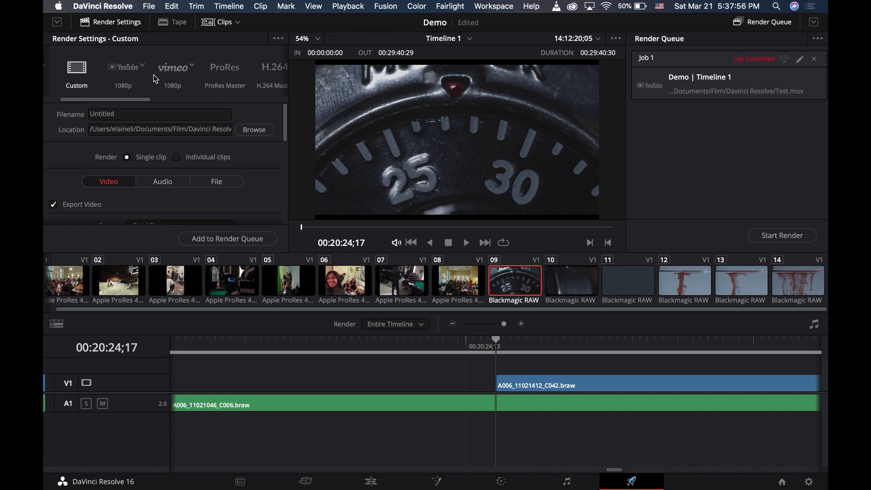
Look through the available render presets, trying YouTube 1080p, Vimeo 1080p and ProRes Master.
{"action": "scroll", "coordinate": [153, 74], "scroll_direction": "right", "scroll_amount": 3}
{"action": "left_click", "coordinate": [65, 68]}
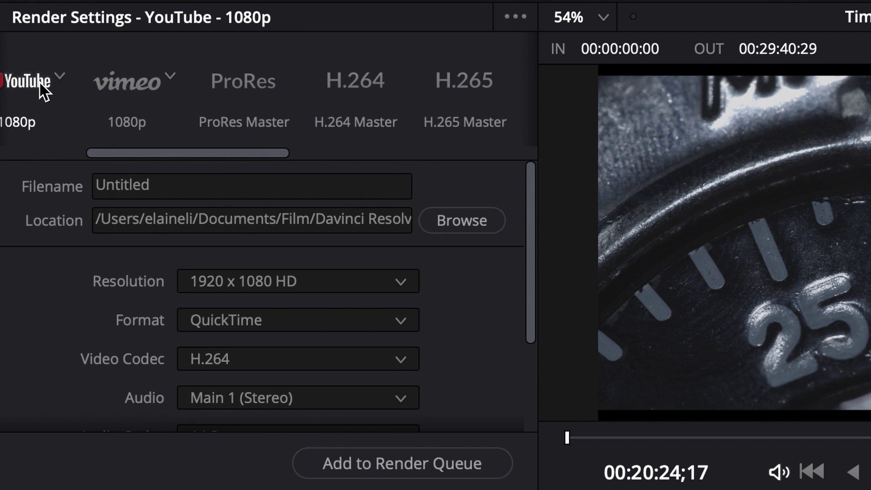
{"action": "left_click", "coordinate": [114, 96]}
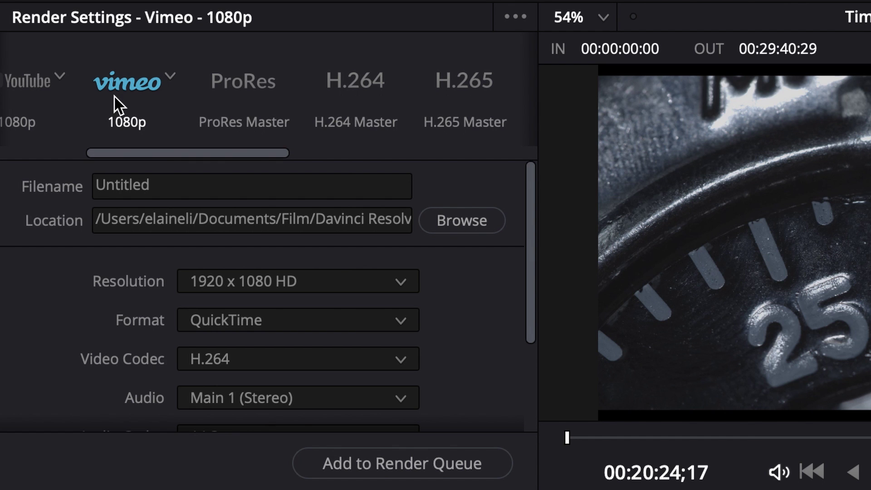
{"action": "left_click", "coordinate": [243, 89]}
{"action": "scroll", "coordinate": [246, 91], "scroll_direction": "right", "scroll_amount": 3}
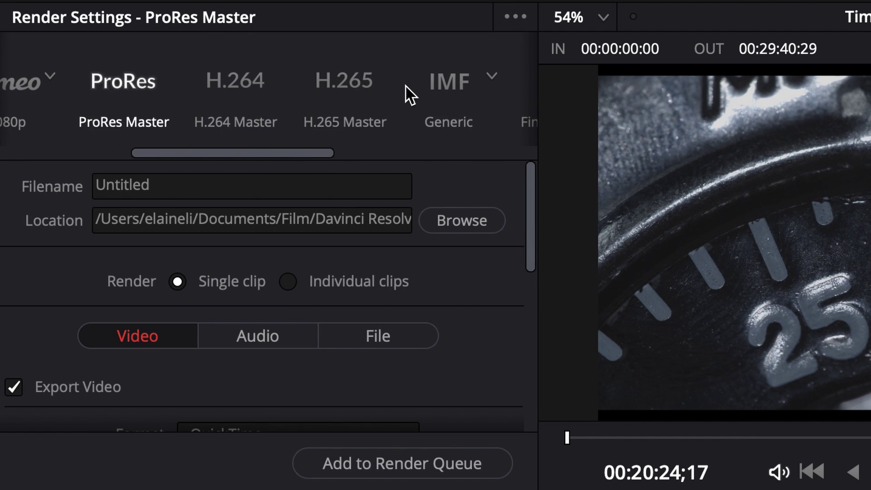
{"action": "scroll", "coordinate": [406, 91], "scroll_direction": "right", "scroll_amount": 3}
{"action": "scroll", "coordinate": [406, 91], "scroll_direction": "right", "scroll_amount": 3}
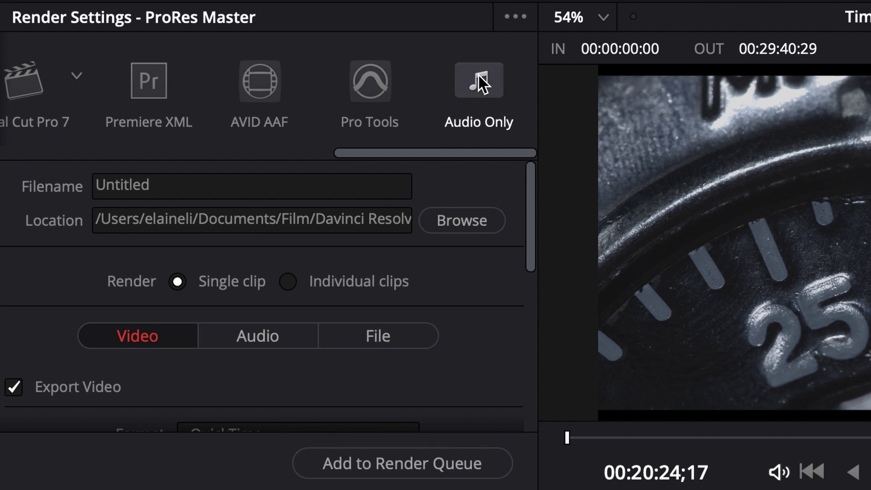
{"action": "scroll", "coordinate": [254, 116], "scroll_direction": "left", "scroll_amount": 6}
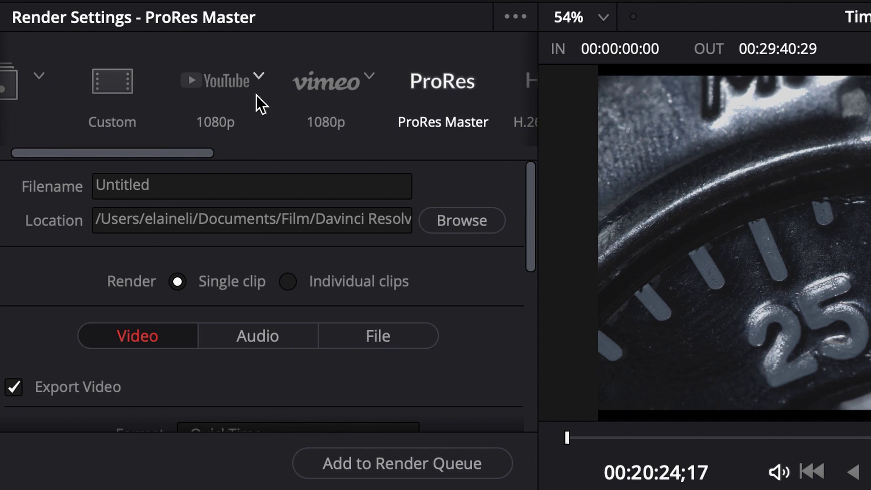
Select the YouTube 1080p render preset and examine its resolution, format and video codec options.
{"action": "left_click", "coordinate": [223, 91]}
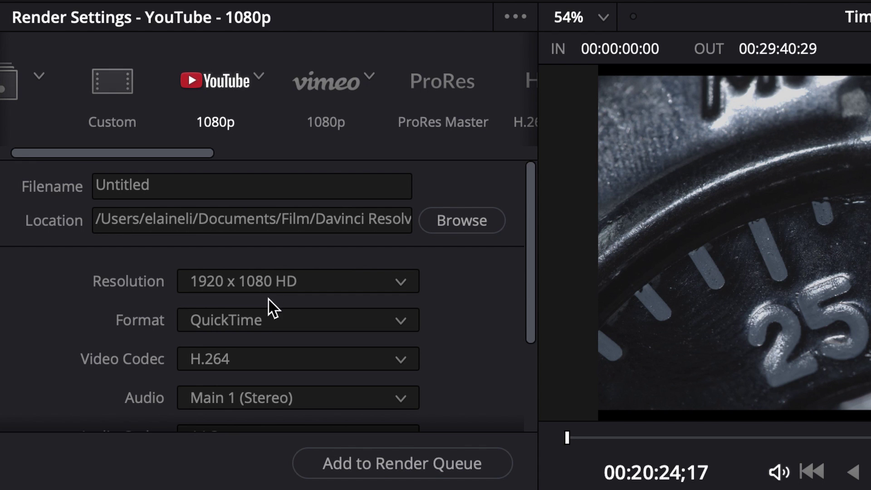
{"action": "left_click", "coordinate": [285, 283]}
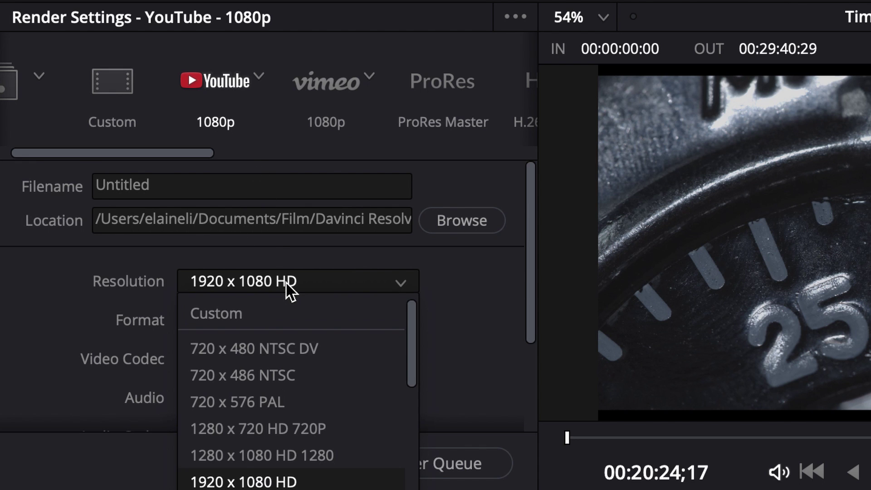
{"action": "left_click", "coordinate": [297, 483]}
{"action": "left_click", "coordinate": [355, 322]}
{"action": "left_click", "coordinate": [509, 336]}
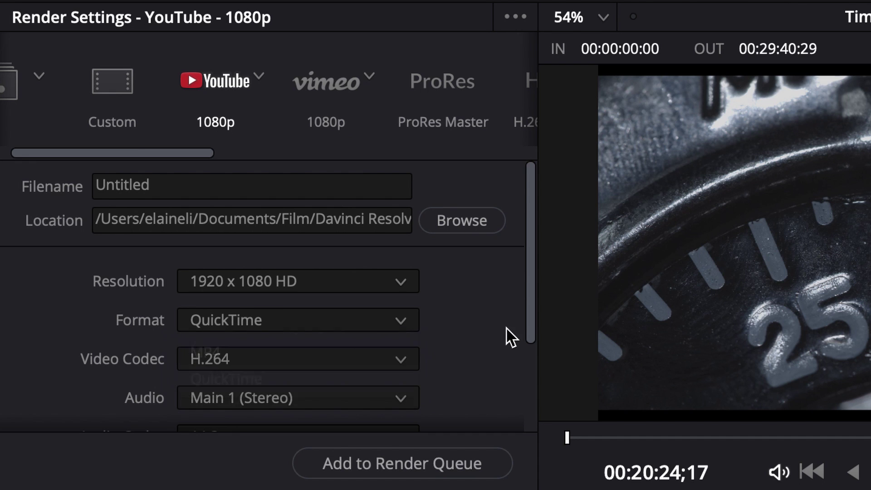
{"action": "left_click", "coordinate": [401, 368]}
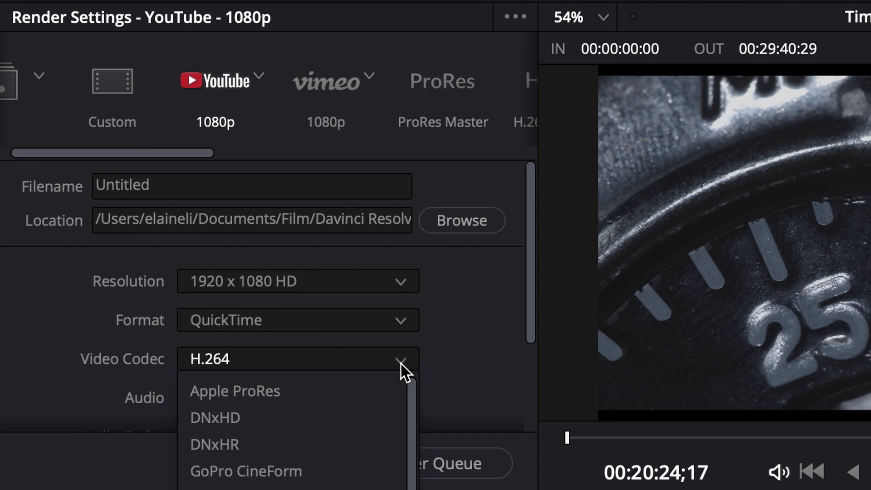
{"action": "left_click", "coordinate": [516, 350]}
{"action": "scroll", "coordinate": [516, 349], "scroll_direction": "down", "scroll_amount": 3}
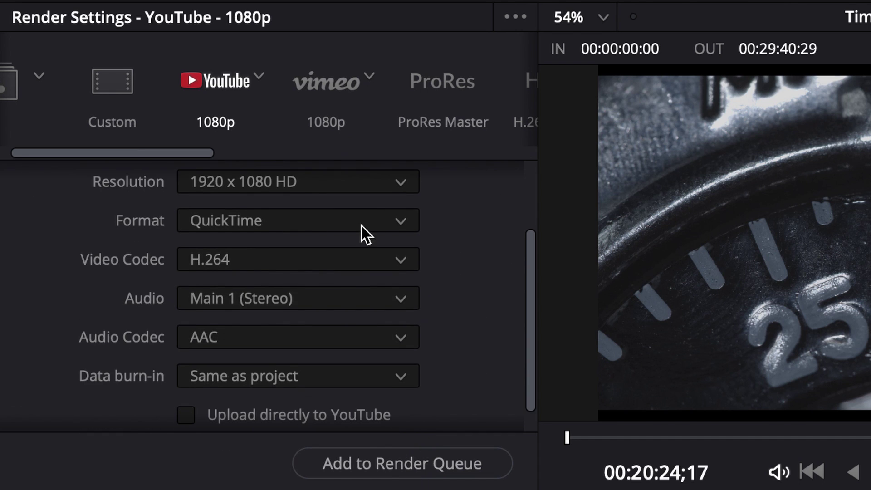
Select the Custom render preset and set the output filename to Test.
{"action": "left_click", "coordinate": [126, 93]}
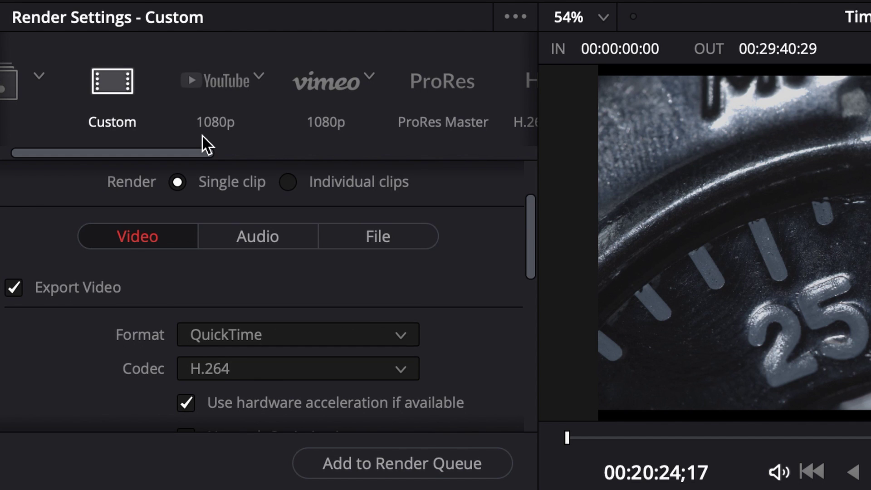
{"action": "scroll", "coordinate": [206, 142], "scroll_direction": "right", "scroll_amount": 3}
{"action": "scroll", "coordinate": [198, 235], "scroll_direction": "up", "scroll_amount": 3}
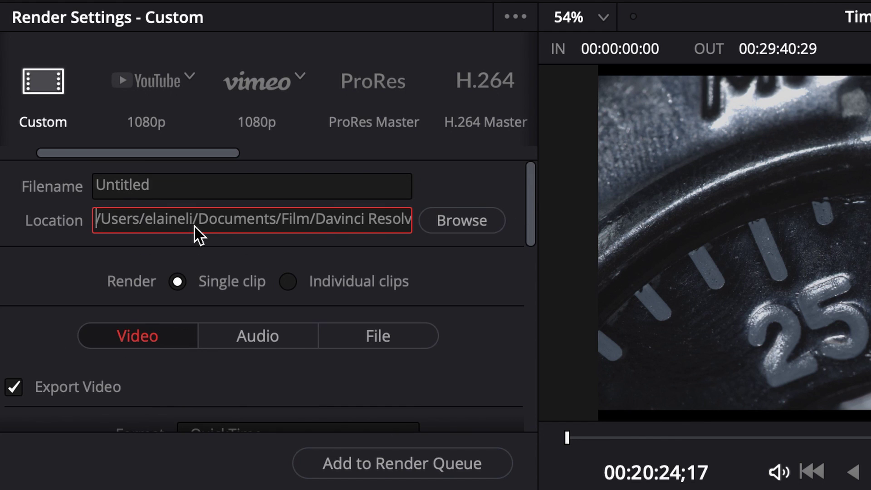
{"action": "left_click", "coordinate": [244, 181]}
{"action": "key", "text": "super+a"}
{"action": "type", "text": "Test"}
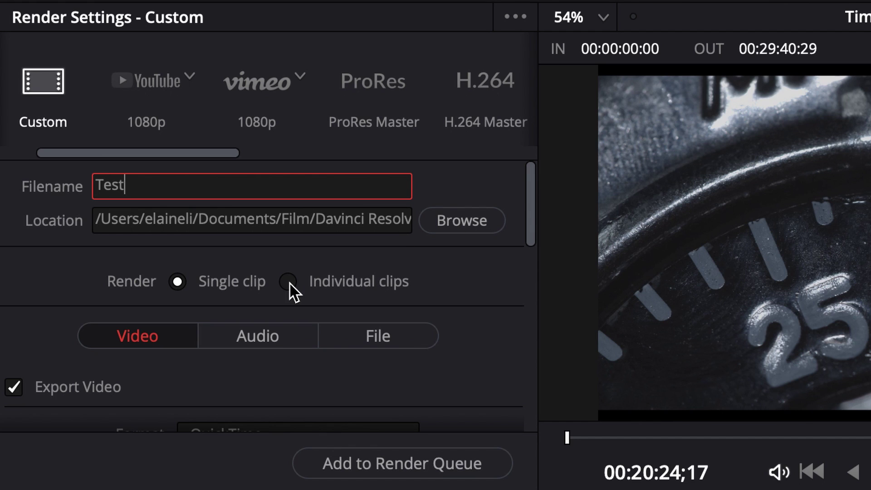
Switch rendering to individual clips and return it to a single clip.
{"action": "left_click", "coordinate": [354, 293]}
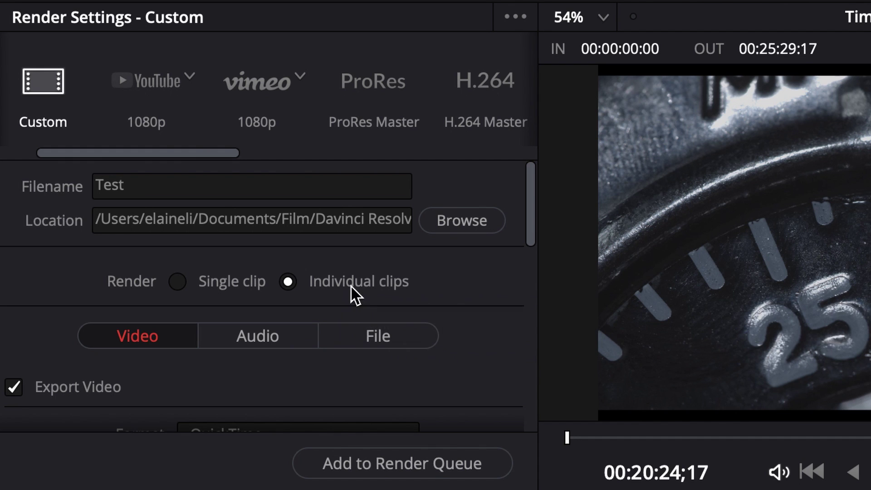
{"action": "scroll", "coordinate": [300, 326], "scroll_direction": "down", "scroll_amount": 3}
{"action": "scroll", "coordinate": [297, 326], "scroll_direction": "up", "scroll_amount": 4}
{"action": "scroll", "coordinate": [479, 337], "scroll_direction": "down", "scroll_amount": 1}
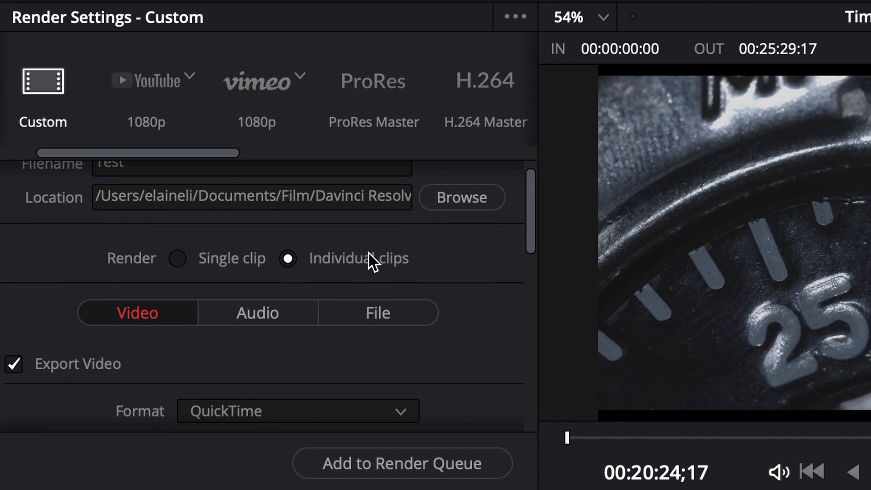
{"action": "left_click", "coordinate": [286, 255]}
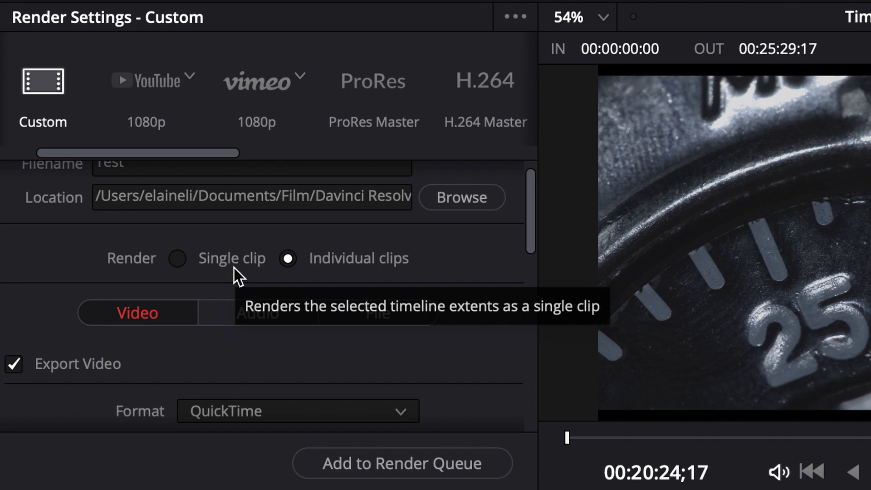
{"action": "left_click", "coordinate": [183, 263]}
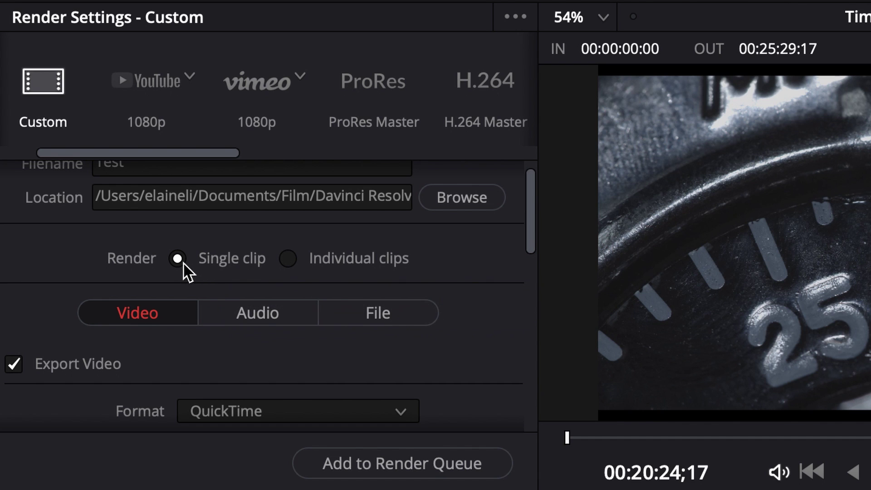
Set the video codec to H.265 for the QuickTime export.
{"action": "scroll", "coordinate": [253, 366], "scroll_direction": "down", "scroll_amount": 4}
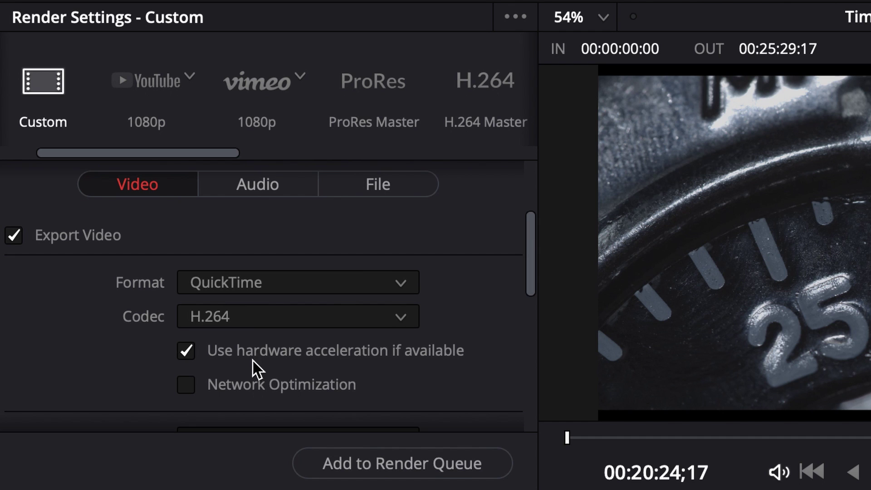
{"action": "left_click", "coordinate": [246, 318]}
{"action": "left_click", "coordinate": [267, 484]}
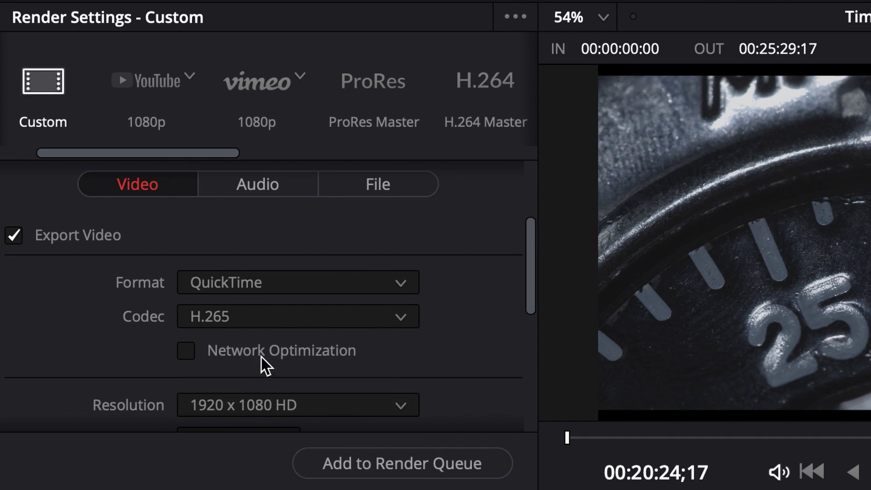
{"action": "scroll", "coordinate": [263, 356], "scroll_direction": "down", "scroll_amount": 1}
{"action": "scroll", "coordinate": [265, 354], "scroll_direction": "up", "scroll_amount": 2}
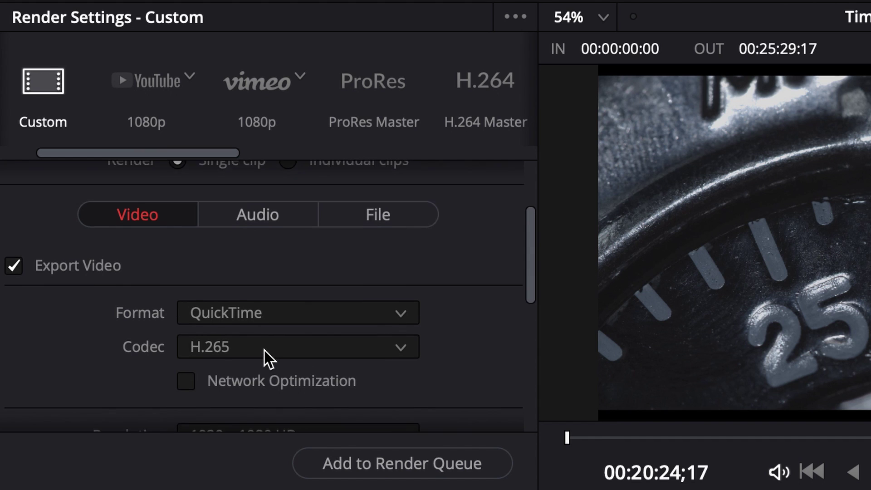
{"action": "scroll", "coordinate": [265, 357], "scroll_direction": "down", "scroll_amount": 2}
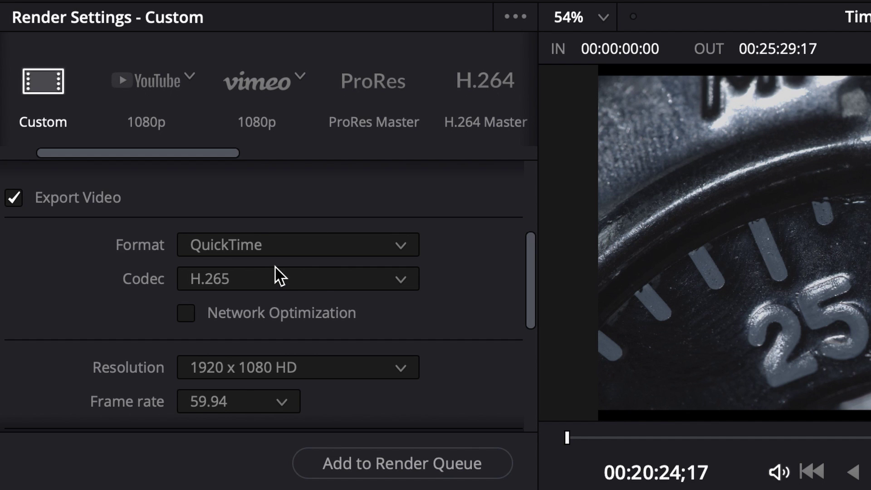
{"action": "scroll", "coordinate": [279, 277], "scroll_direction": "down", "scroll_amount": 1}
{"action": "scroll", "coordinate": [275, 268], "scroll_direction": "down", "scroll_amount": 1}
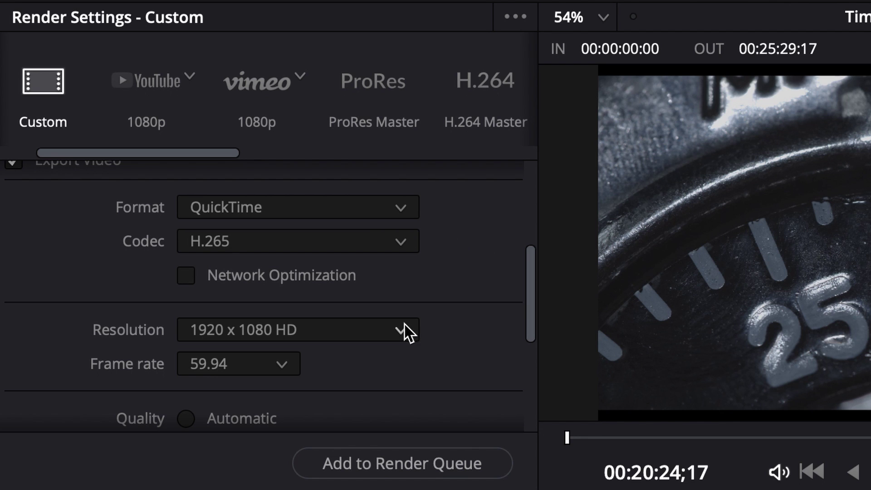
Set the video codec to Apple ProRes and check the available types, keeping Apple ProRes 422 HQ.
{"action": "left_click", "coordinate": [403, 243]}
{"action": "scroll", "coordinate": [334, 437], "scroll_direction": "down", "scroll_amount": 1}
{"action": "scroll", "coordinate": [326, 408], "scroll_direction": "up", "scroll_amount": 1}
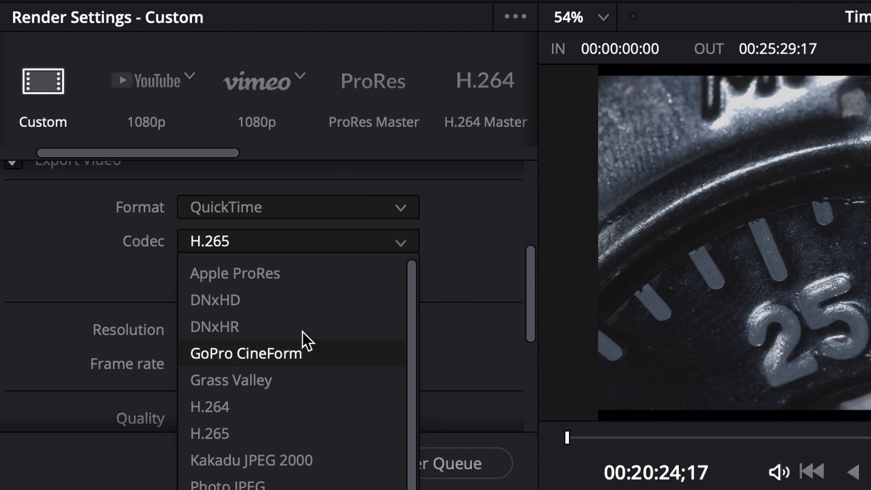
{"action": "left_click", "coordinate": [301, 273]}
{"action": "left_click", "coordinate": [342, 282]}
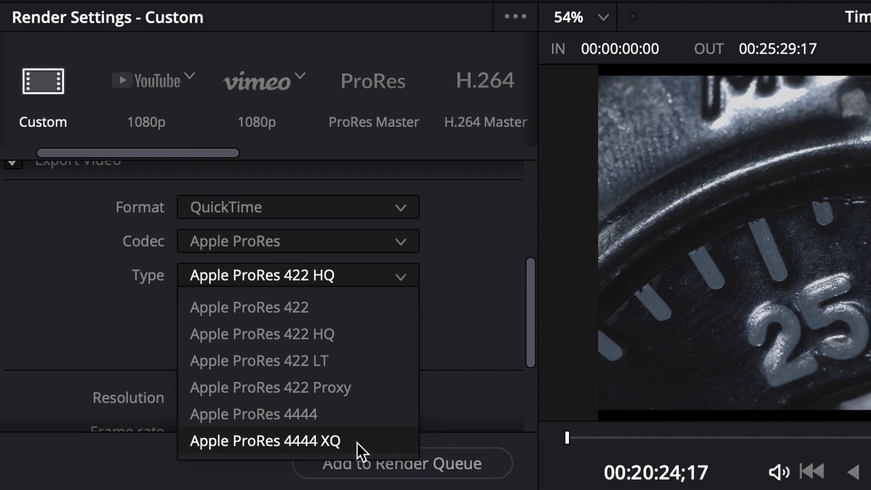
{"action": "left_click", "coordinate": [486, 334]}
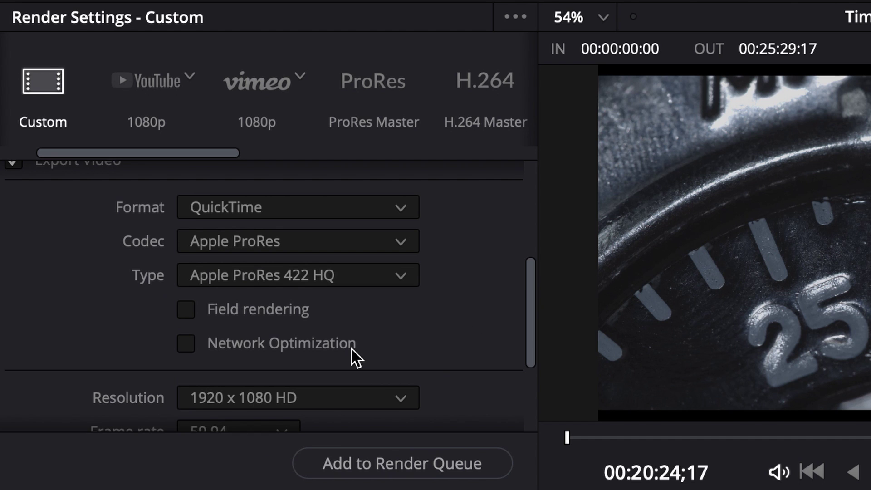
Expand the advanced video settings and switch the pixel aspect ratio to Cinemascope and back to Square.
{"action": "scroll", "coordinate": [352, 356], "scroll_direction": "down", "scroll_amount": 2}
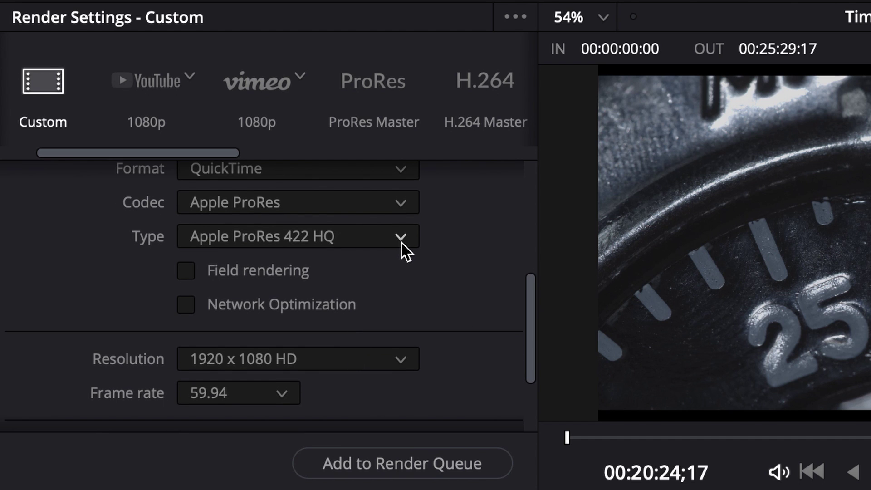
{"action": "scroll", "coordinate": [426, 362], "scroll_direction": "down", "scroll_amount": 6}
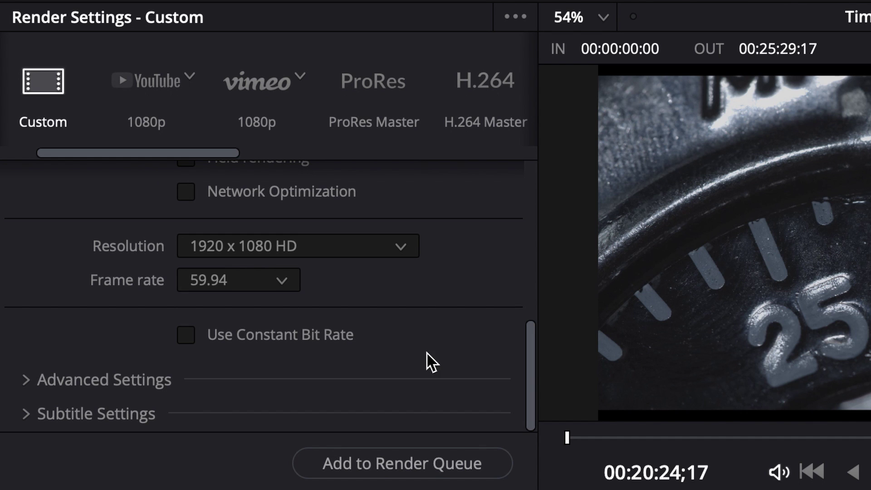
{"action": "left_click", "coordinate": [144, 382]}
{"action": "scroll", "coordinate": [143, 386], "scroll_direction": "down", "scroll_amount": 5}
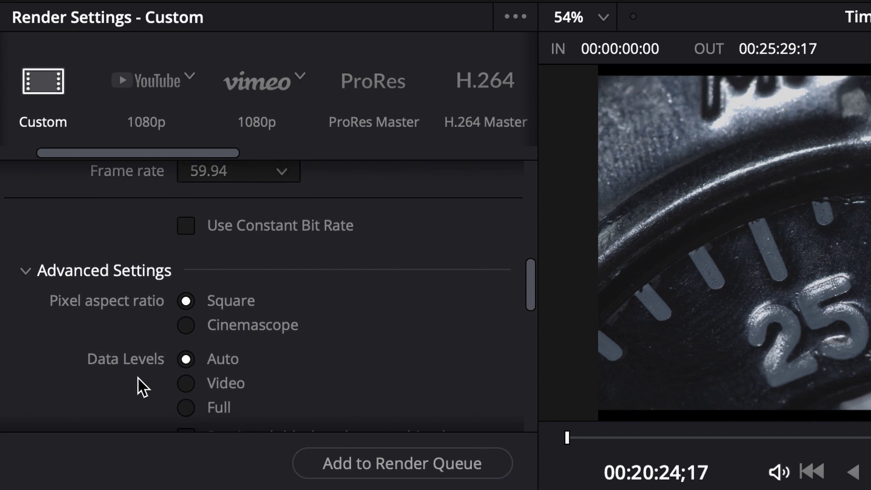
{"action": "scroll", "coordinate": [143, 388], "scroll_direction": "down", "scroll_amount": 2}
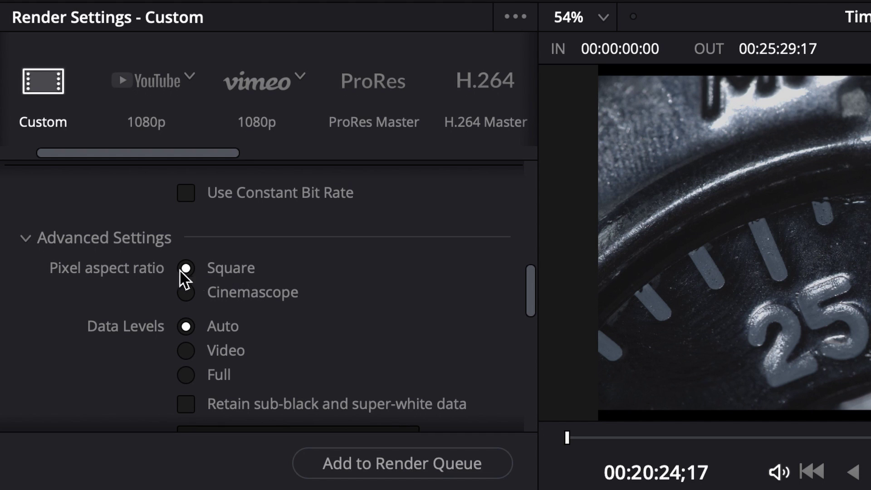
{"action": "left_click", "coordinate": [219, 288]}
{"action": "left_click", "coordinate": [189, 297]}
{"action": "left_click", "coordinate": [189, 271]}
Expand the subtitle settings and enable subtitle export.
{"action": "scroll", "coordinate": [190, 275], "scroll_direction": "down", "scroll_amount": 10}
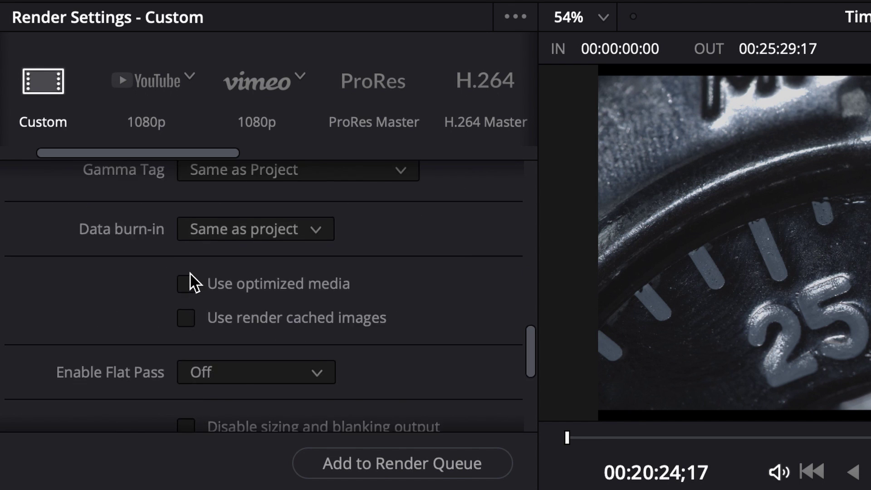
{"action": "left_click", "coordinate": [132, 421]}
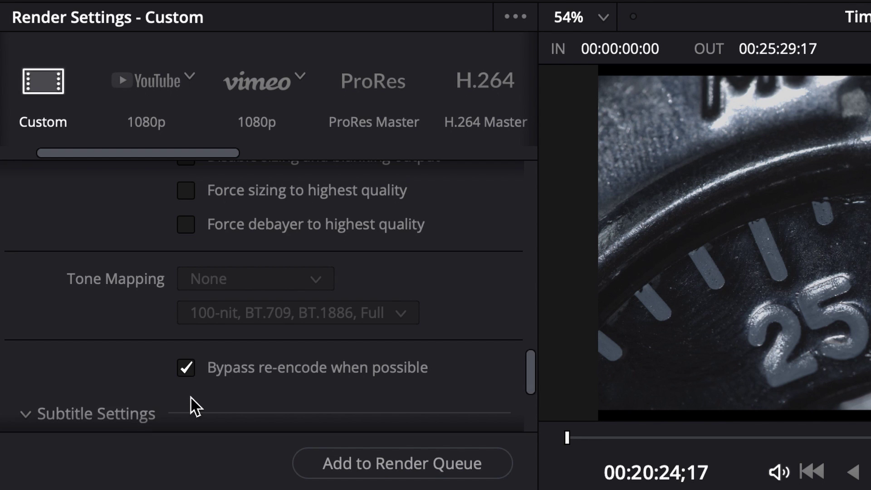
{"action": "scroll", "coordinate": [193, 405], "scroll_direction": "down", "scroll_amount": 5}
{"action": "left_click", "coordinate": [16, 239]}
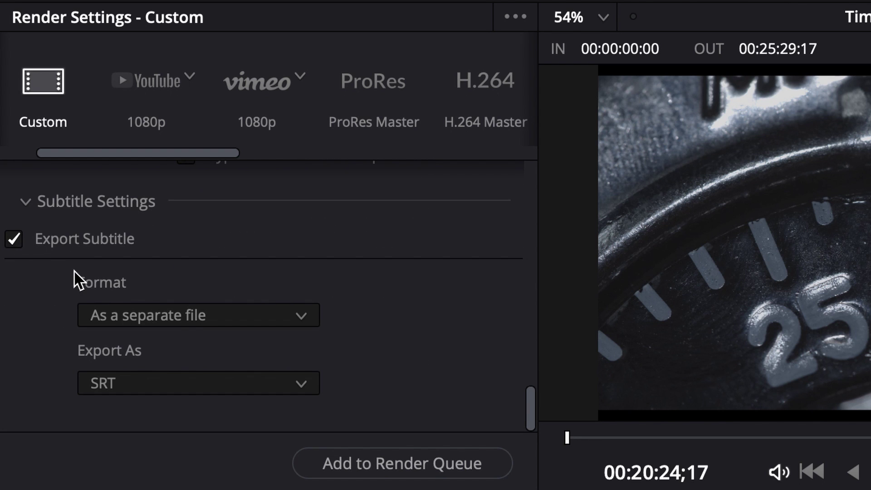
Check the subtitle file types and formats, keeping SRT as a separate file, and turn subtitle export off.
{"action": "left_click", "coordinate": [197, 387]}
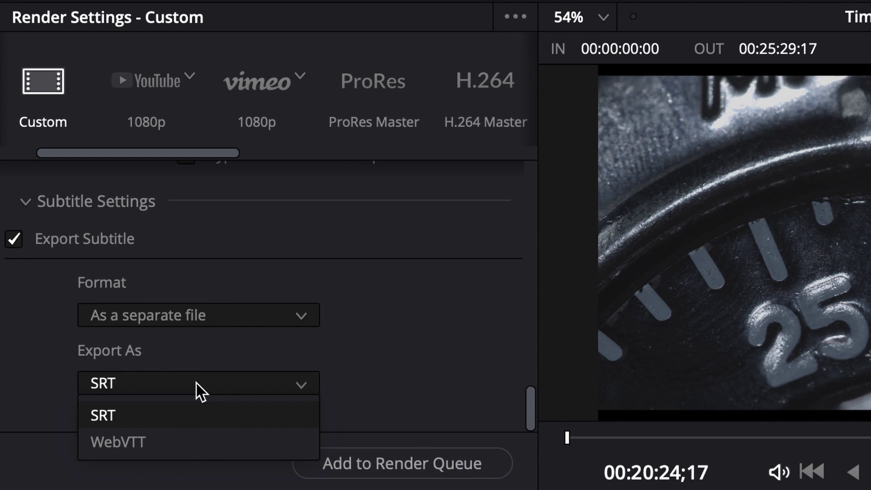
{"action": "left_click", "coordinate": [307, 417]}
{"action": "left_click", "coordinate": [301, 322]}
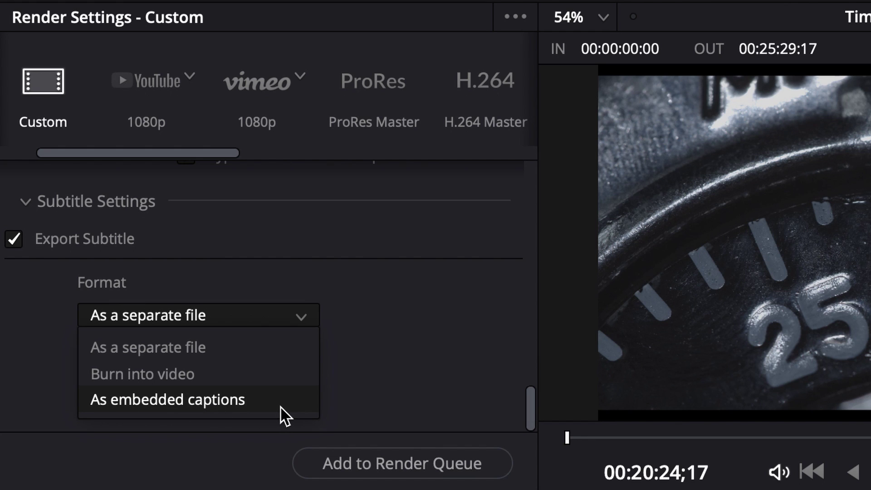
{"action": "left_click", "coordinate": [245, 359]}
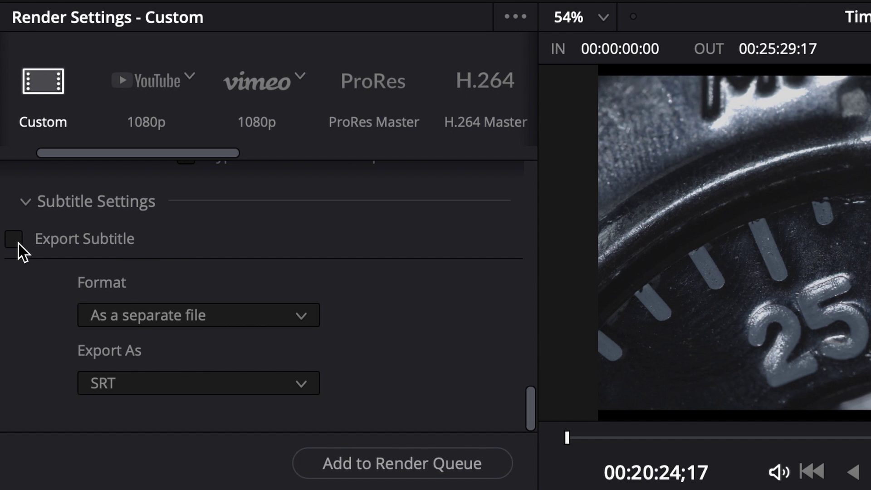
Save the current custom render settings as a new preset named Test.
{"action": "scroll", "coordinate": [20, 249], "scroll_direction": "up", "scroll_amount": 15}
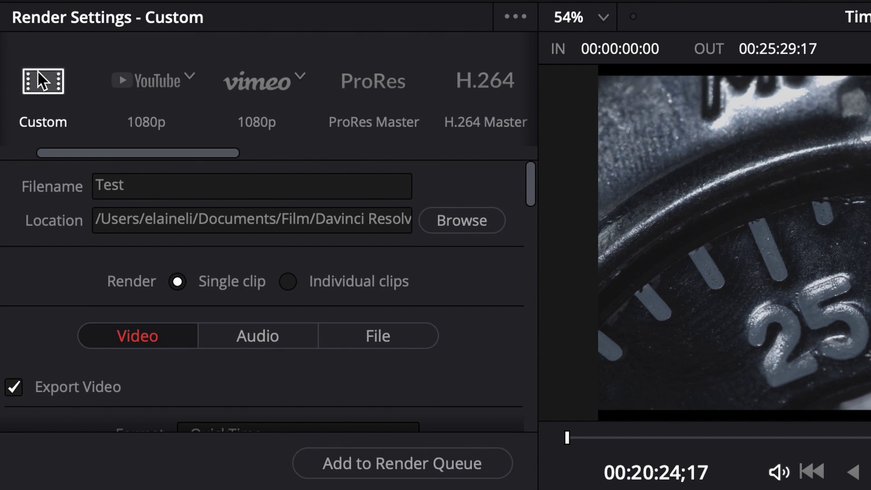
{"action": "left_click", "coordinate": [511, 18]}
{"action": "left_click", "coordinate": [556, 87]}
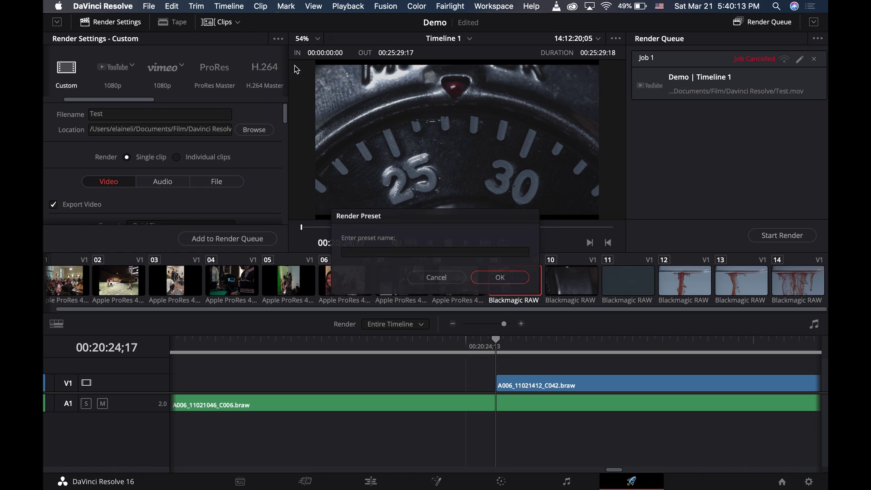
{"action": "type", "text": "Test"}
{"action": "key", "text": "Return"}
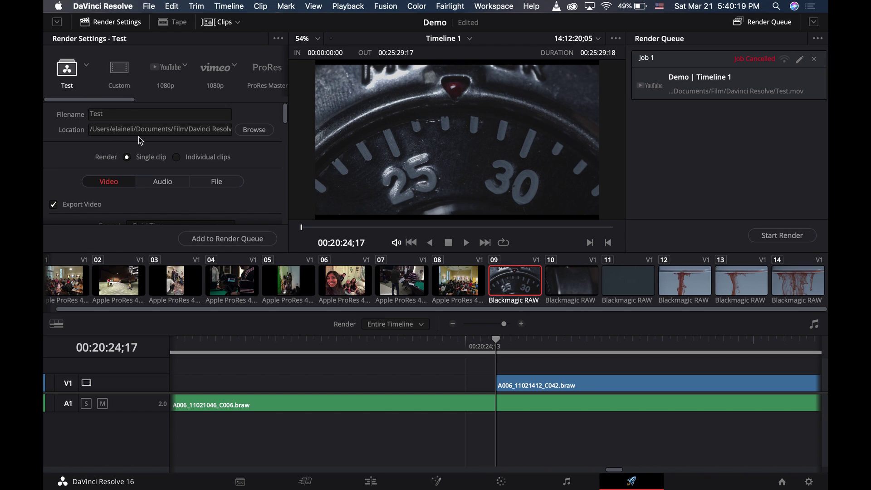
Update the Test preset with the current QuickTime Apple ProRes 422 HQ render settings.
{"action": "scroll", "coordinate": [230, 158], "scroll_direction": "down", "scroll_amount": 5}
{"action": "left_click", "coordinate": [278, 38]}
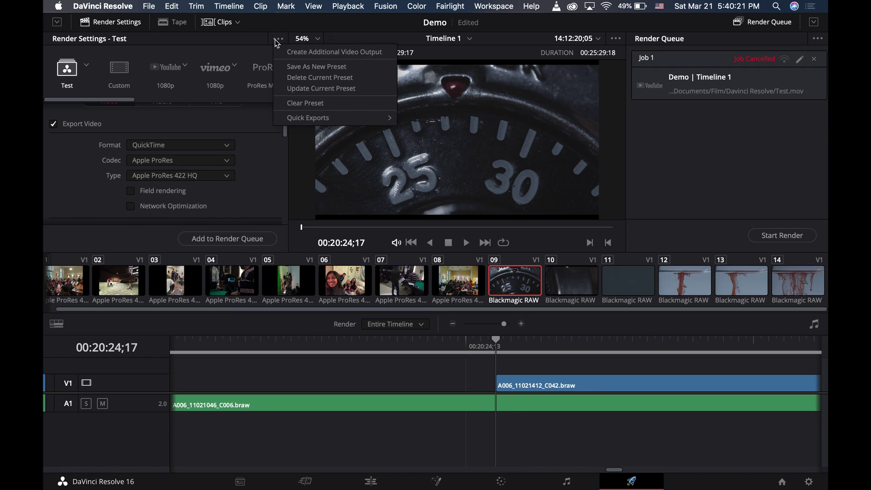
{"action": "left_click", "coordinate": [306, 89]}
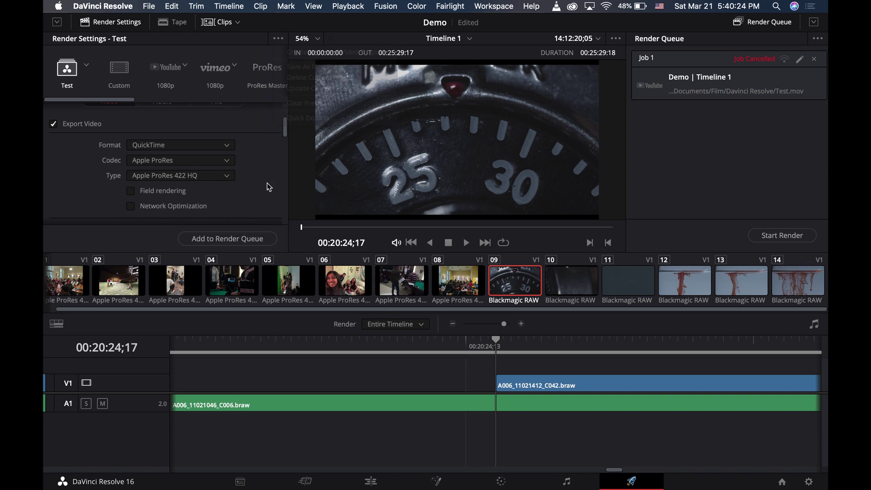
Add Timeline 1 to the render queue as a new job and start rendering it.
{"action": "left_click", "coordinate": [260, 239]}
{"action": "left_click", "coordinate": [521, 295]}
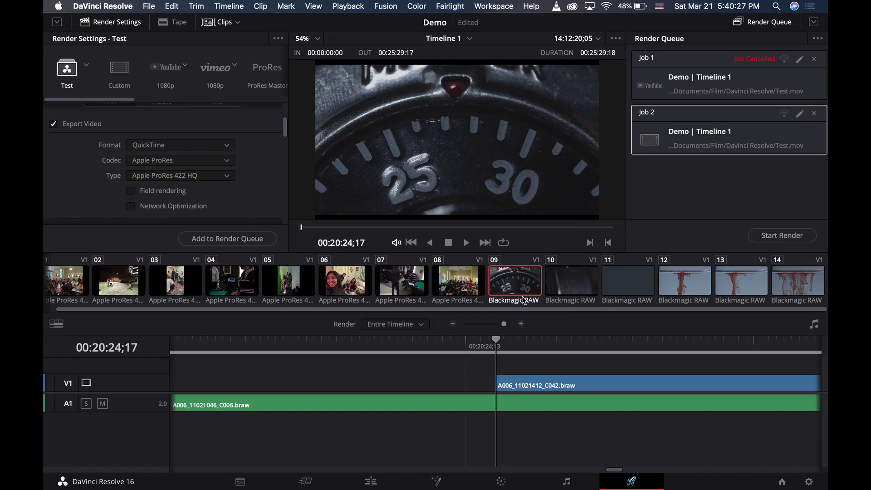
{"action": "left_click", "coordinate": [780, 234]}
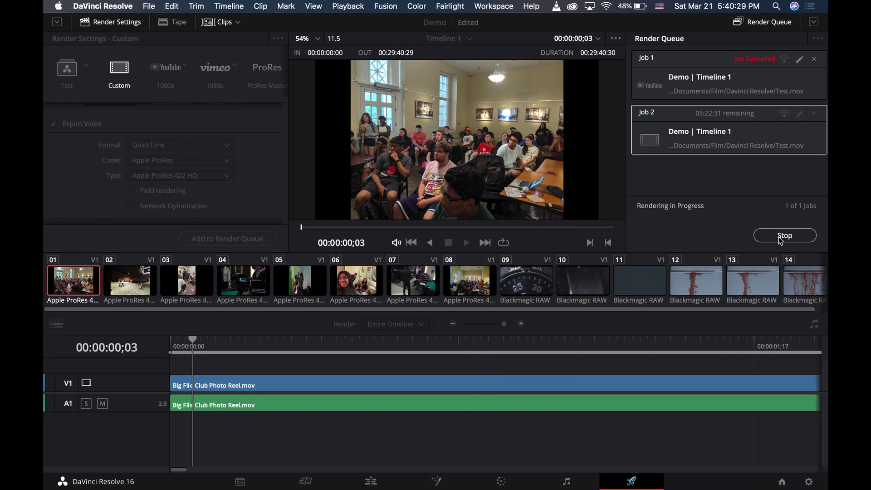